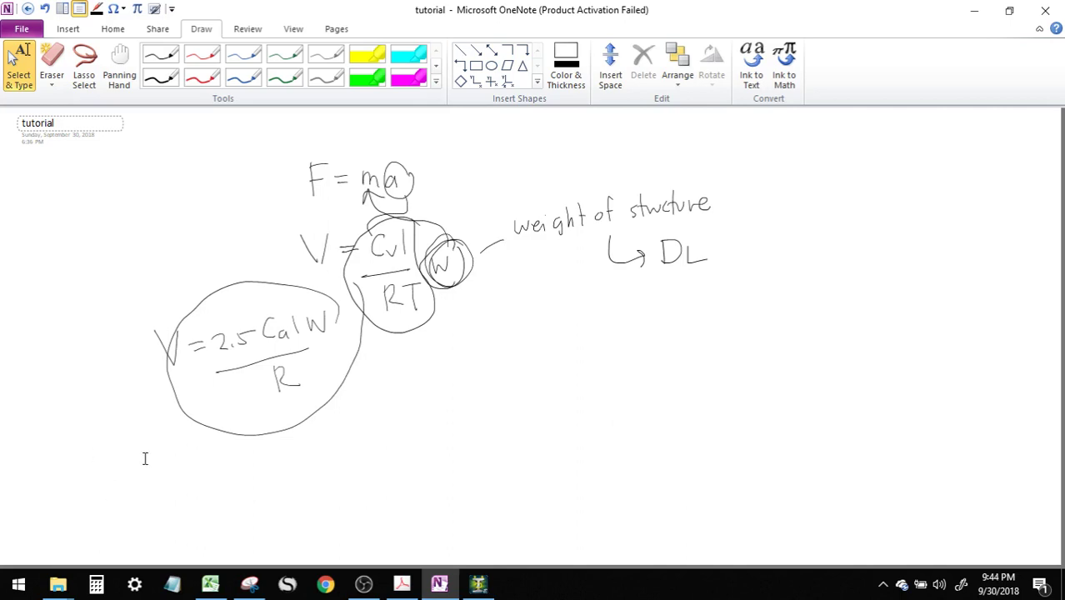
Handwrite "1. Design Criteria" in pen below the base shear formulas on the note page
left_click(161, 55)
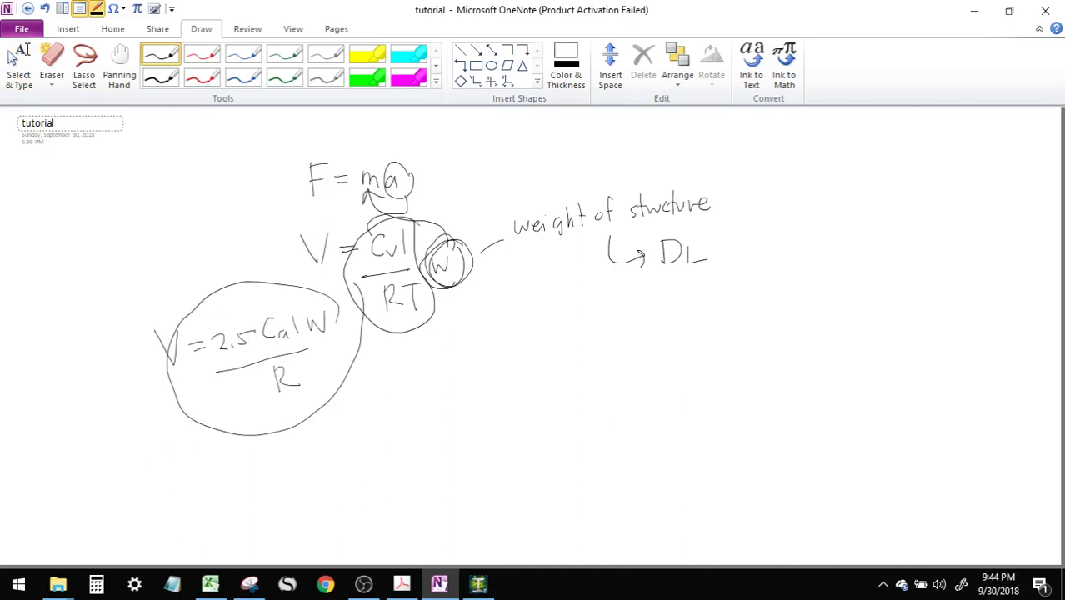
left_click_drag(561, 281, 574, 295)
left_click(119, 471)
mouse_move(107, 454)
left_mouse_down()
mouse_move(109, 473)
mouse_move(172, 470)
left_mouse_up()
mouse_move(182, 456)
left_mouse_down()
mouse_move(174, 470)
mouse_move(206, 484)
left_mouse_up()
left_click_drag(212, 461, 267, 464)
mouse_move(272, 438)
left_mouse_down()
mouse_move(274, 463)
mouse_move(282, 451)
left_mouse_up()
left_click_drag(279, 458, 300, 454)
Add an arrow after "Design Criteria" and handwrite "STAAD Modeling" beside it
mouse_move(304, 454)
left_mouse_down()
mouse_move(305, 464)
mouse_move(321, 465)
mouse_move(367, 437)
left_mouse_up()
mouse_move(359, 432)
left_mouse_down()
mouse_move(381, 443)
mouse_move(409, 427)
left_mouse_up()
mouse_move(402, 430)
left_mouse_down()
mouse_move(402, 446)
mouse_move(416, 428)
left_mouse_up()
mouse_move(417, 428)
left_mouse_down()
mouse_move(424, 444)
mouse_move(431, 429)
left_mouse_up()
left_click_drag(431, 429, 440, 443)
mouse_move(439, 427)
left_mouse_down()
mouse_move(440, 444)
mouse_move(470, 421)
left_mouse_up()
left_click_drag(470, 420, 502, 438)
mouse_move(510, 429)
left_mouse_down()
mouse_move(559, 434)
mouse_move(560, 447)
left_mouse_up()
Handwrite "Design part" with an arrow to "Slab" on the line below "Design Criteria"
left_click_drag(274, 482, 274, 506)
mouse_move(273, 483)
left_mouse_down()
mouse_move(322, 514)
mouse_move(361, 510)
mouse_move(367, 493)
left_mouse_up()
mouse_move(382, 487)
left_mouse_down()
mouse_move(384, 499)
mouse_move(393, 487)
left_mouse_up()
mouse_move(400, 470)
left_mouse_down()
mouse_move(399, 483)
mouse_move(476, 472)
mouse_move(511, 480)
left_mouse_up()
left_click_drag(516, 453, 520, 479)
Draw an arrow from "Slab" and handwrite "Intermediate Beam" after it
left_click_drag(586, 460, 593, 470)
mouse_move(596, 446)
left_mouse_down()
mouse_move(597, 468)
mouse_move(609, 455)
left_mouse_up()
left_click_drag(603, 464, 622, 469)
mouse_move(622, 469)
left_mouse_down()
mouse_move(632, 459)
mouse_move(638, 469)
left_mouse_up()
left_click_drag(642, 460, 662, 464)
left_click_drag(664, 445, 670, 465)
mouse_move(686, 450)
left_mouse_down()
mouse_move(682, 460)
mouse_move(709, 448)
left_mouse_up()
left_click_drag(702, 455, 745, 461)
left_click_drag(751, 454, 767, 458)
Draw a second arrow under the "Slab" line and handwrite "stair" after it
left_click(811, 447)
left_click_drag(547, 492, 572, 491)
left_click_drag(566, 484, 582, 495)
mouse_move(595, 478)
left_mouse_down()
mouse_move(597, 498)
mouse_move(600, 486)
left_mouse_up()
left_click_drag(614, 490, 617, 498)
Circle the slab, intermediate beam and stair group and label it "Gravity Members" with a leader line
mouse_move(784, 436)
left_mouse_down()
mouse_move(559, 409)
mouse_move(492, 528)
mouse_move(704, 502)
mouse_move(784, 452)
mouse_move(784, 432)
left_mouse_up()
left_click_drag(613, 413, 627, 369)
mouse_move(642, 344)
left_mouse_down()
mouse_move(632, 355)
mouse_move(642, 354)
left_mouse_up()
left_click_drag(647, 358, 674, 348)
left_click_drag(679, 348, 691, 370)
mouse_move(651, 371)
left_mouse_down()
mouse_move(656, 390)
mouse_move(689, 397)
mouse_move(727, 385)
mouse_move(724, 394)
left_mouse_up()
Handwrite "Girder" and "Column" next to the circled gravity members group
mouse_move(822, 417)
left_mouse_down()
mouse_move(811, 425)
mouse_move(822, 427)
left_mouse_up()
mouse_move(831, 423)
left_mouse_down()
mouse_move(830, 433)
mouse_move(856, 418)
left_mouse_up()
mouse_move(862, 420)
left_mouse_down()
mouse_move(827, 471)
mouse_move(832, 463)
left_mouse_up()
mouse_move(839, 448)
left_mouse_down()
mouse_move(842, 472)
mouse_move(869, 470)
left_mouse_up()
left_click_drag(874, 472, 884, 472)
mouse_move(884, 421)
left_mouse_down()
mouse_move(912, 421)
mouse_move(894, 446)
left_mouse_up()
Label the girder and column group "Lateral Resisting Member" and add a leader from it to "STAAD"
left_click_drag(922, 407, 940, 421)
mouse_move(950, 394)
left_mouse_down()
mouse_move(950, 423)
mouse_move(957, 409)
left_mouse_up()
left_click_drag(957, 415, 974, 412)
left_click_drag(979, 412, 1010, 415)
left_click_drag(1011, 412, 1034, 420)
left_click_drag(1041, 401, 1041, 423)
mouse_move(937, 438)
left_mouse_down()
mouse_move(937, 460)
mouse_move(960, 458)
left_mouse_up()
left_click_drag(963, 452, 989, 460)
left_click_drag(992, 454, 1002, 460)
left_click_drag(1006, 462, 1017, 453)
mouse_move(896, 386)
left_mouse_down()
mouse_move(811, 471)
mouse_move(917, 410)
mouse_move(885, 392)
mouse_move(890, 329)
mouse_move(967, 338)
left_mouse_up()
Switch to the Excel design spreadsheet and open the One-way slab Design sheet
left_click(12, 57)
left_click(210, 584)
scroll(323, 390, "down", 1)
left_click(8, 545)
left_click(488, 549)
scroll(412, 387, "down", 2)
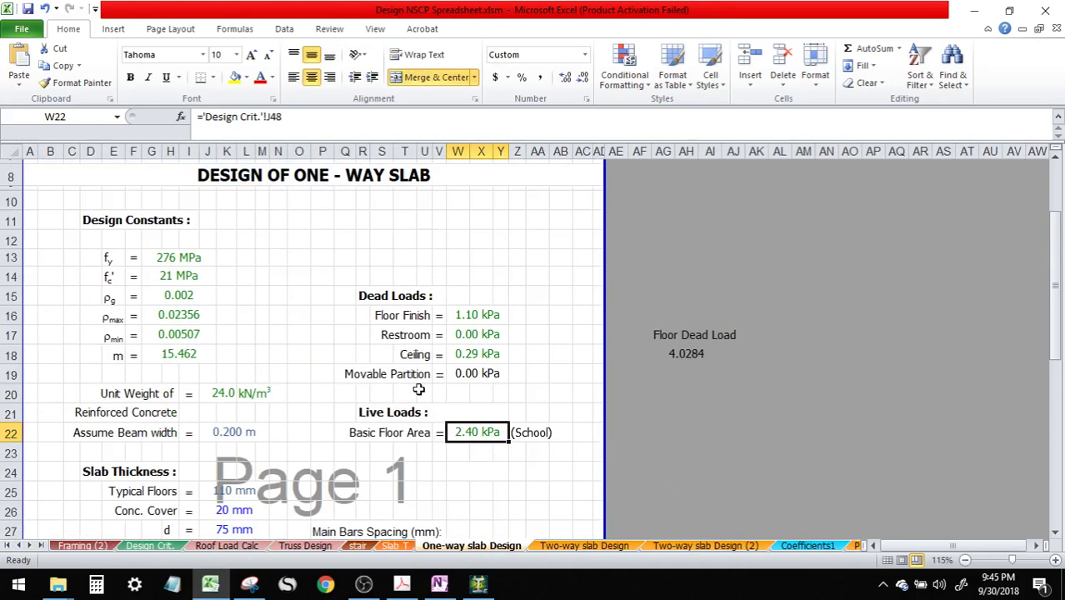
Check the one-way slab's dead load entries and the slab thickness for typical floors
left_click(469, 321)
left_click(463, 335)
left_click(461, 356)
left_click(464, 373)
scroll(326, 388, "down", 2)
left_click(224, 346)
Open the Slab T sheet and review the slab IDs and span lengths in the one-way slab table
left_click(393, 546)
scroll(535, 435, "down", 3)
scroll(494, 409, "up", 3)
scroll(495, 445, "down", 3)
left_click(433, 300)
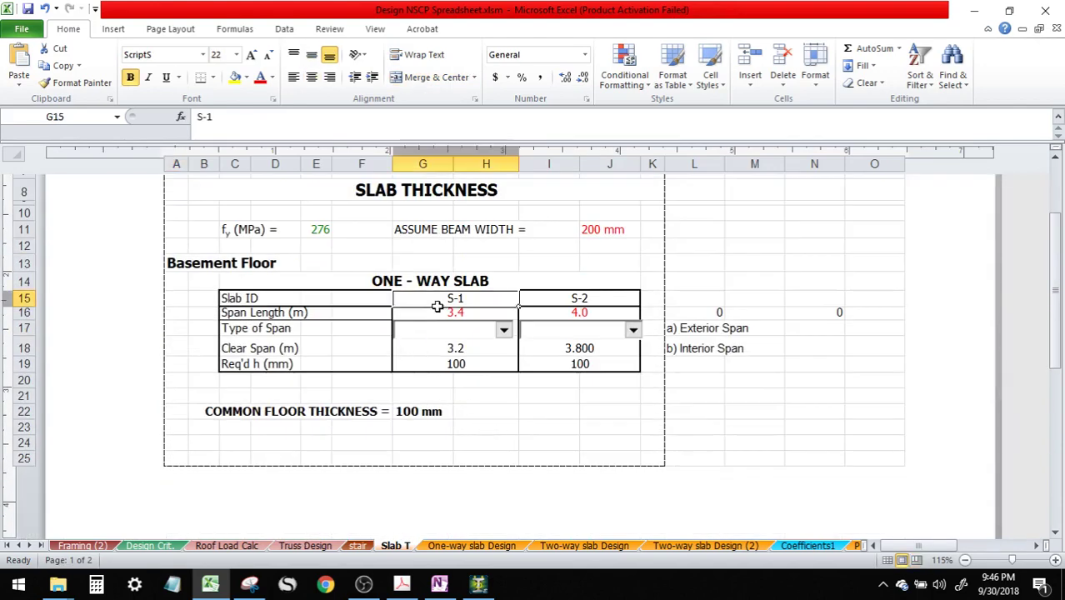
left_click(435, 313)
key("shift+Right")
Switch to the design report PDF in Acrobat and view the foundation plan under STRUCTURAL PLANS
left_click(402, 586)
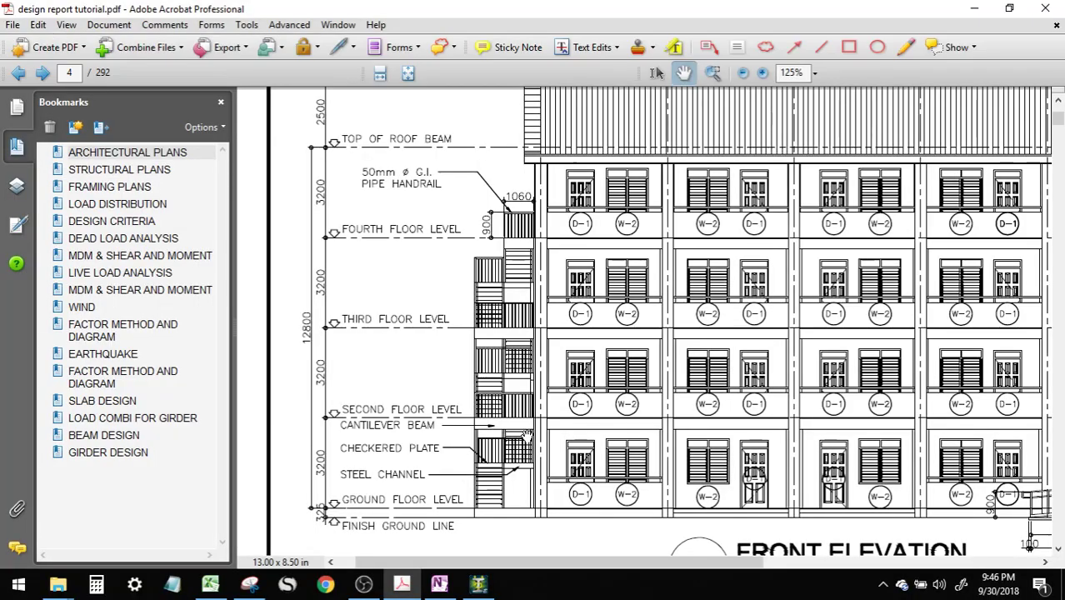
left_click(117, 170)
scroll(539, 396, "down", 8)
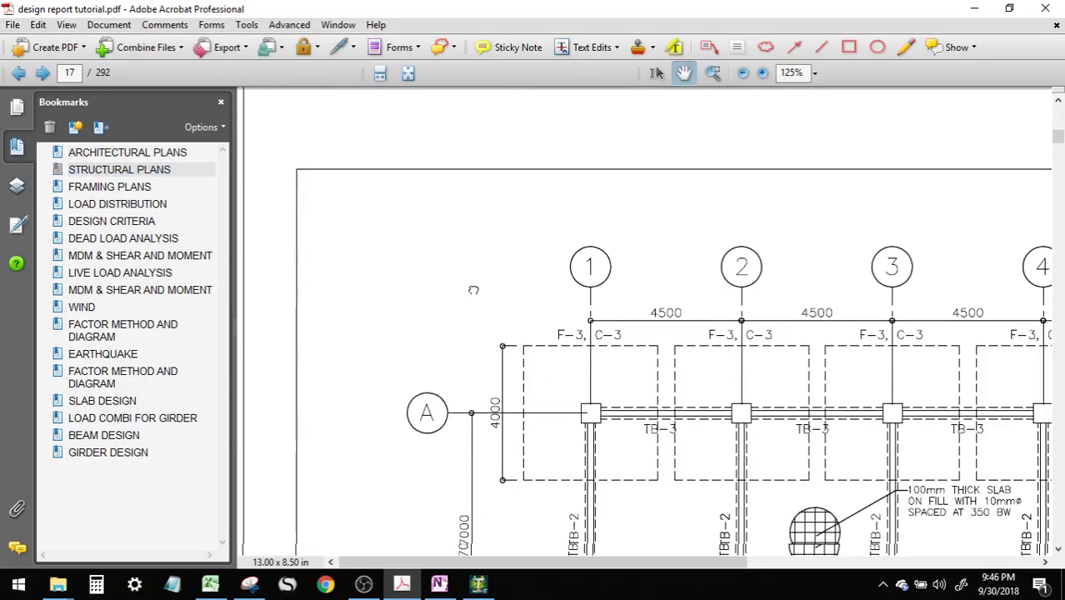
scroll(509, 381, "up", 1)
scroll(450, 401, "up", 2)
scroll(525, 449, "up", 3)
scroll(528, 511, "down", 3)
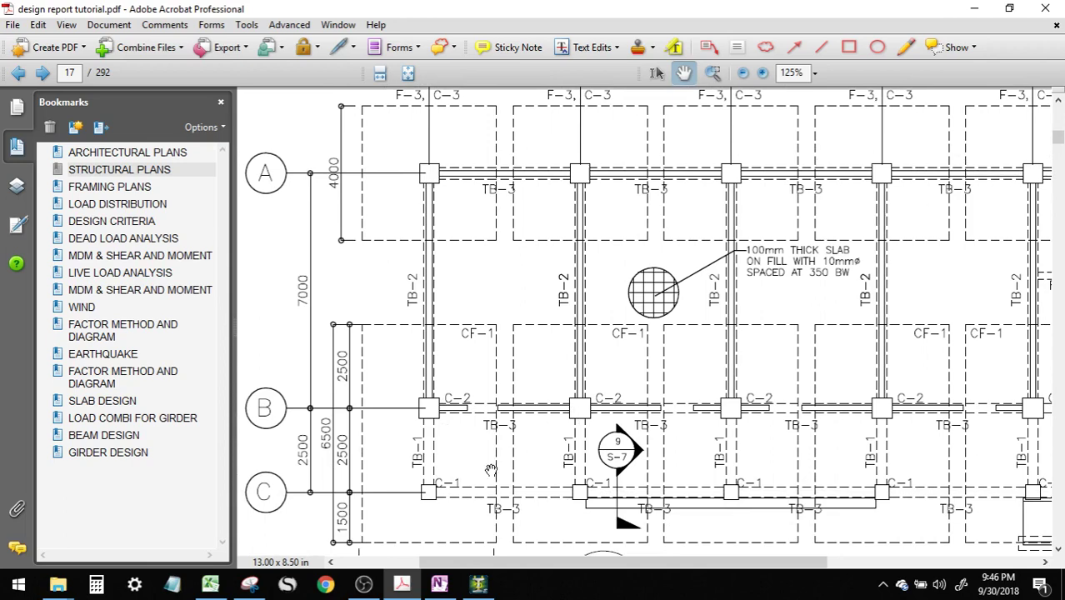
Switch to OneNote and sketch a rectangular slab outline in the empty area beside the existing notes
left_click(439, 585)
key("alt+d")
key("p")
key("alt+d")
key("t")
scroll(960, 565, "right", 1)
scroll(383, 275, "down", 3)
left_click(99, 417)
left_click_drag(677, 147, 826, 143)
mouse_move(680, 150)
left_mouse_down()
mouse_move(675, 242)
mouse_move(837, 247)
mouse_move(841, 152)
left_mouse_up()
Draw four vertical bars and one horizontal bar inside the slab outline
left_click_drag(712, 166, 709, 223)
left_click_drag(739, 164, 736, 229)
left_click_drag(777, 165, 775, 225)
left_click_drag(816, 157, 814, 238)
left_click_drag(694, 191, 832, 194)
Add a second horizontal bar, then label the horizontal bars "temp bars" and the vertical bars "main bar" with leaders
mouse_move(692, 212)
left_mouse_down()
mouse_move(915, 213)
mouse_move(947, 227)
mouse_move(957, 215)
left_mouse_up()
left_click_drag(965, 215, 960, 225)
mouse_move(777, 223)
left_mouse_down()
mouse_move(792, 290)
mouse_move(848, 301)
left_mouse_up()
left_click_drag(862, 283, 864, 302)
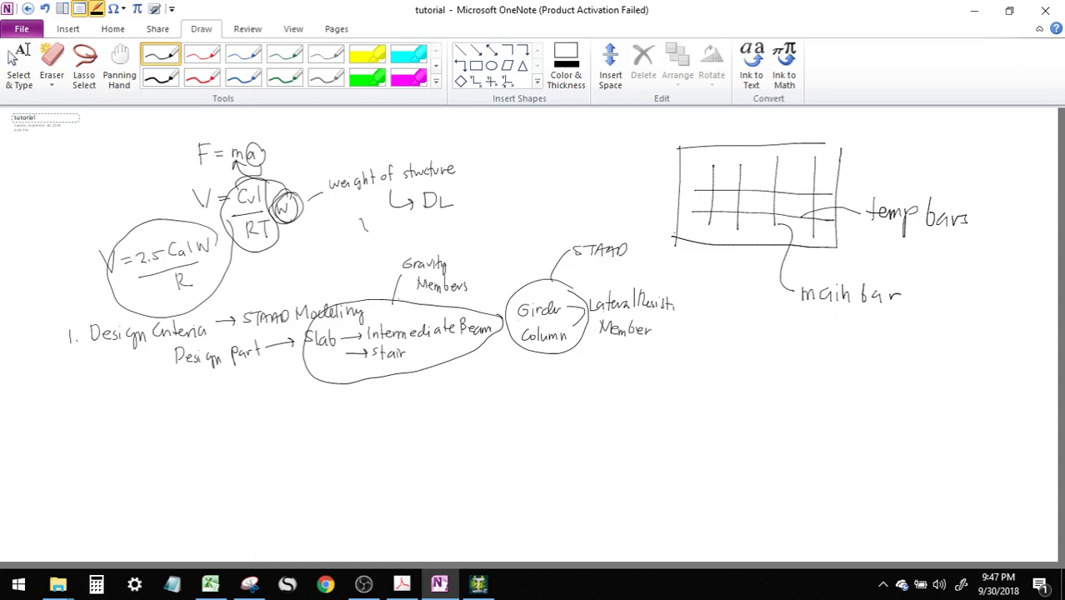
Switch to the Excel spreadsheet, set the S-1 span length to 2.5 m and check the required and common floor thickness
left_click(13, 57)
left_click(210, 583)
left_click_drag(444, 313, 646, 312)
left_click_drag(466, 312, 475, 312)
type("2.5")
key("Return")
left_click_drag(465, 365, 471, 364)
left_click(428, 409)
left_click(457, 366)
left_click(466, 410)
left_click(459, 367)
Set the S-1 span length to 4 m and compare the span, clear span and required thickness with S-2
left_click(468, 313)
type("4")
key("Return")
left_click(504, 329)
left_click(479, 392)
left_click(459, 364)
left_click_drag(417, 413, 503, 415)
left_click_drag(463, 309, 579, 311)
left_click_drag(471, 365, 580, 364)
left_click(463, 348)
key("shift+Right")
Set the S-1 span length to 3 m and recheck the required and common floor thickness
left_click(464, 312)
key("shift+Right")
type("3")
key("Return")
left_click(469, 363)
key("shift+Right")
left_click(497, 409)
key("shift+Right")
left_click(467, 366)
key("shift+Right")
Set the S-1 span length to 4000 in the one-way slab table
left_click(460, 311)
key("shift+Right")
type("4000")
key("Return")
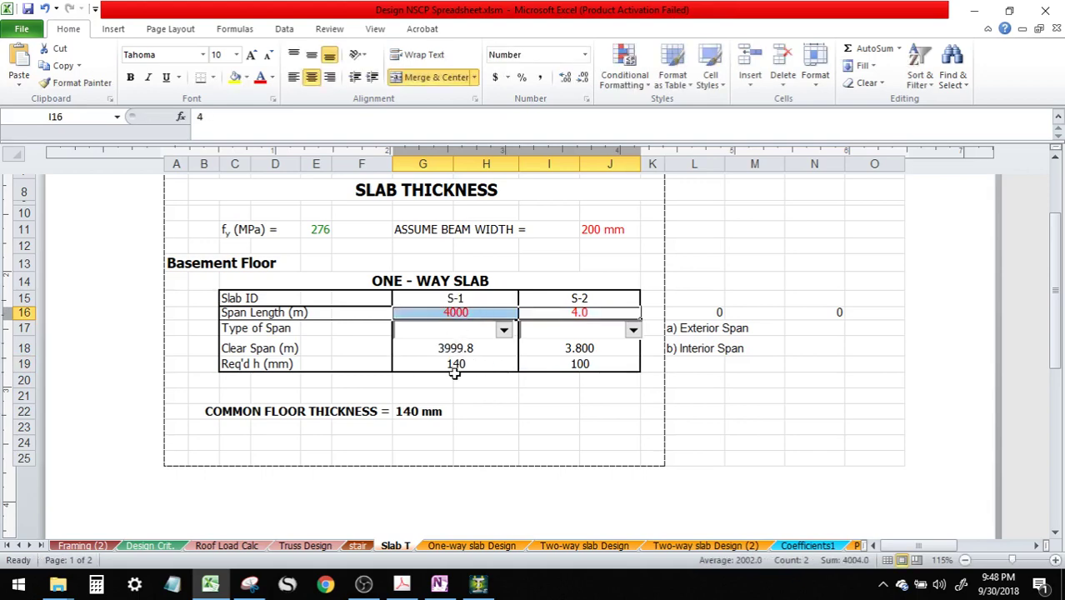
Set the S-1 span length to 3000 and check the required thickness of both slabs
left_click_drag(463, 312, 479, 315)
type("3000")
key("Return")
left_click(480, 364)
key("shift+Right")
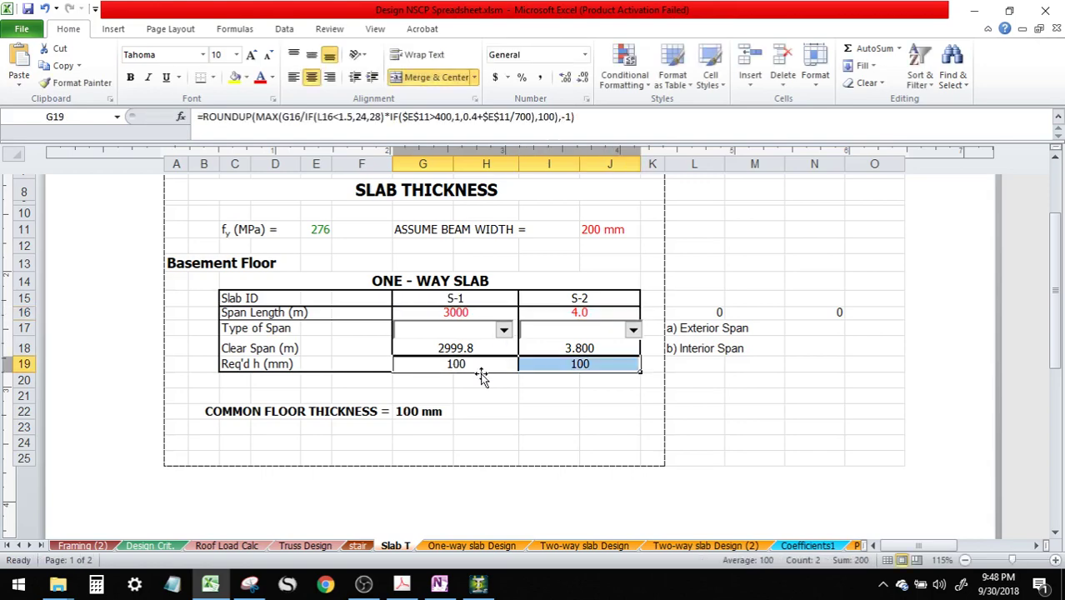
Open the One-way slab Design sheet and check the slab thickness cell for typical floors
left_click(450, 545)
scroll(409, 380, "up", 5)
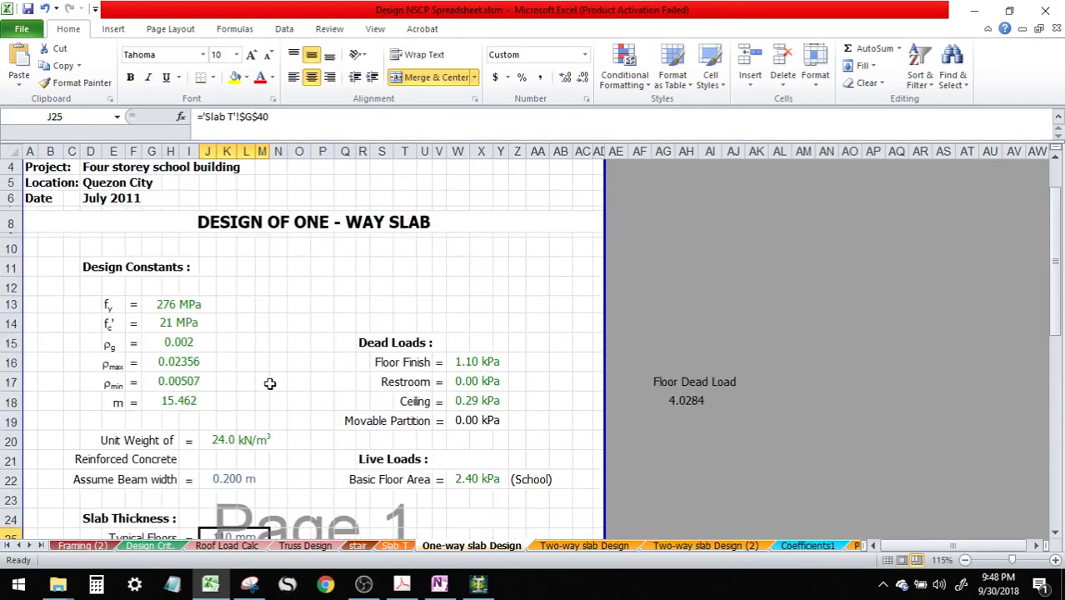
scroll(284, 383, "down", 5)
scroll(284, 384, "down", 2)
scroll(267, 379, "up", 2)
left_click(225, 354)
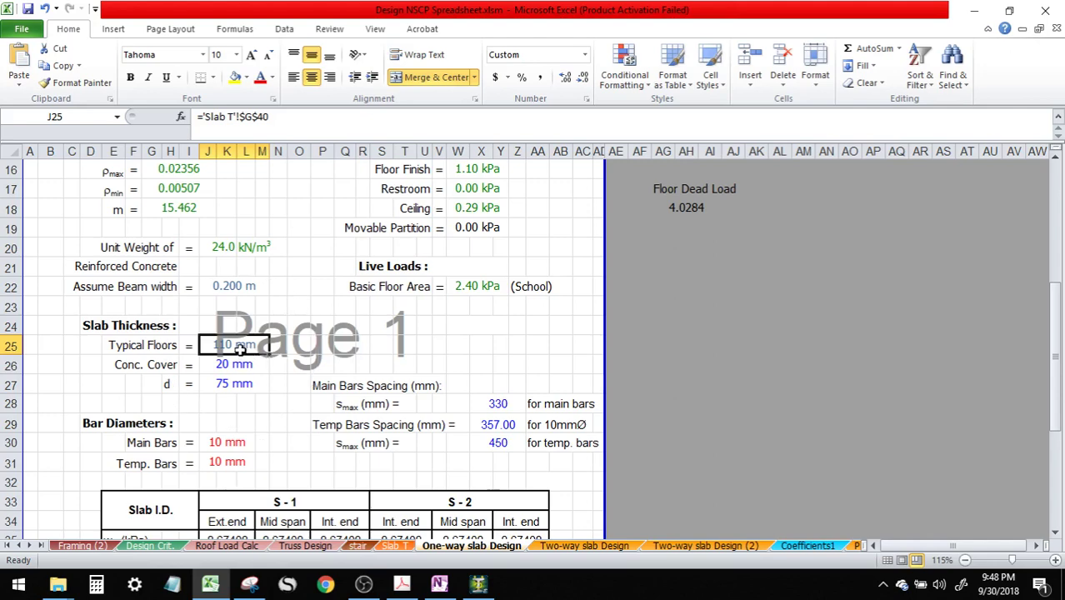
Set the one-way slab span length to 3000 on the Slab T sheet and recheck the thickness on One-way slab Design
left_click(396, 546)
left_click_drag(565, 312, 621, 312)
type("3000")
key("Return")
left_click(412, 410)
left_click(471, 546)
Examine the two-way slab table on the Slab T sheet, including its common floor thickness formula and long-direction spans
left_click(394, 546)
scroll(469, 423, "up", 3)
scroll(483, 414, "down", 13)
scroll(483, 411, "up", 3)
left_click(405, 326)
scroll(494, 407, "down", 3)
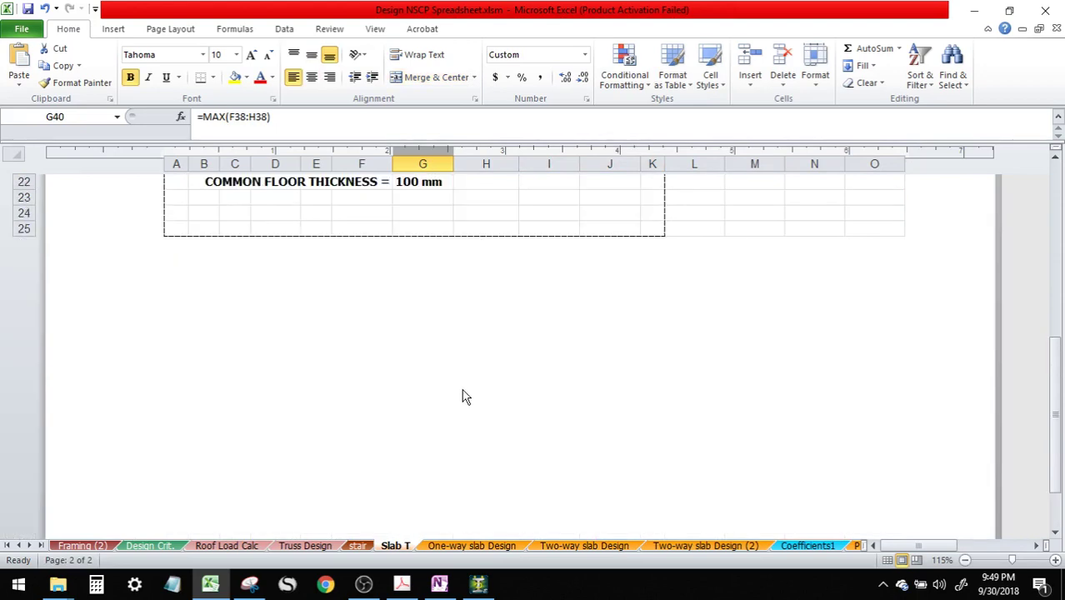
scroll(451, 359, "up", 5)
scroll(500, 442, "down", 2)
scroll(512, 465, "down", 5)
left_click_drag(367, 250, 417, 250)
Check the bay dimensions in the design report PDF, and set slab S-3's long direction to 7 m and short direction to 4.5 m
left_click(401, 584)
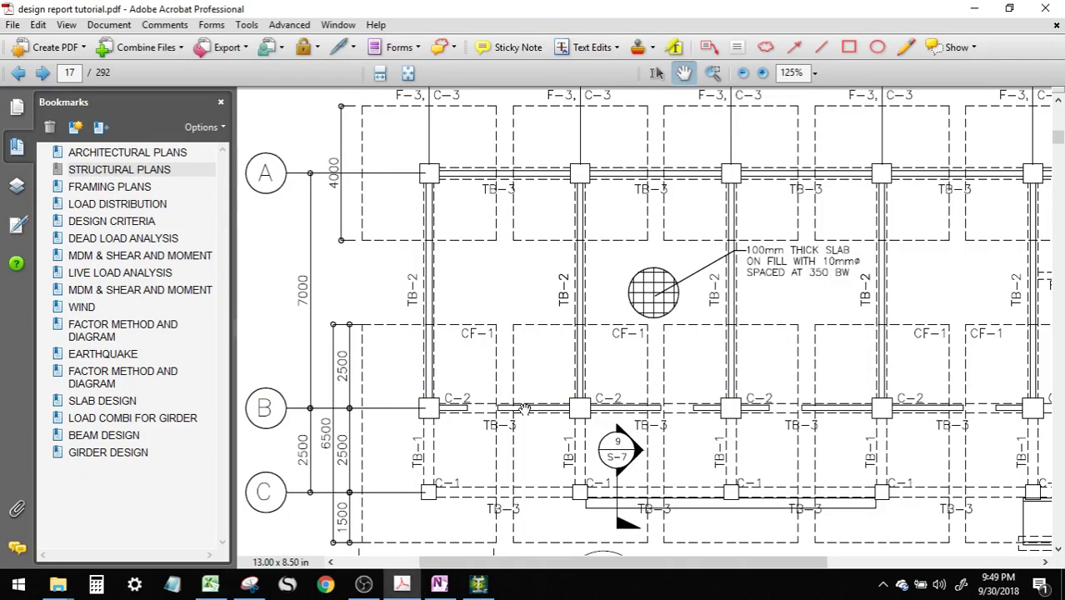
left_click_drag(498, 334, 508, 428)
key("alt+Tab")
left_click_drag(355, 250, 371, 251)
type("7")
left_click_drag(358, 266, 388, 269)
type("4.5")
Compare the long- and short-direction spans of slabs S-3, S-4 and S-5 in the two-way slab table
left_click_drag(414, 250, 463, 251)
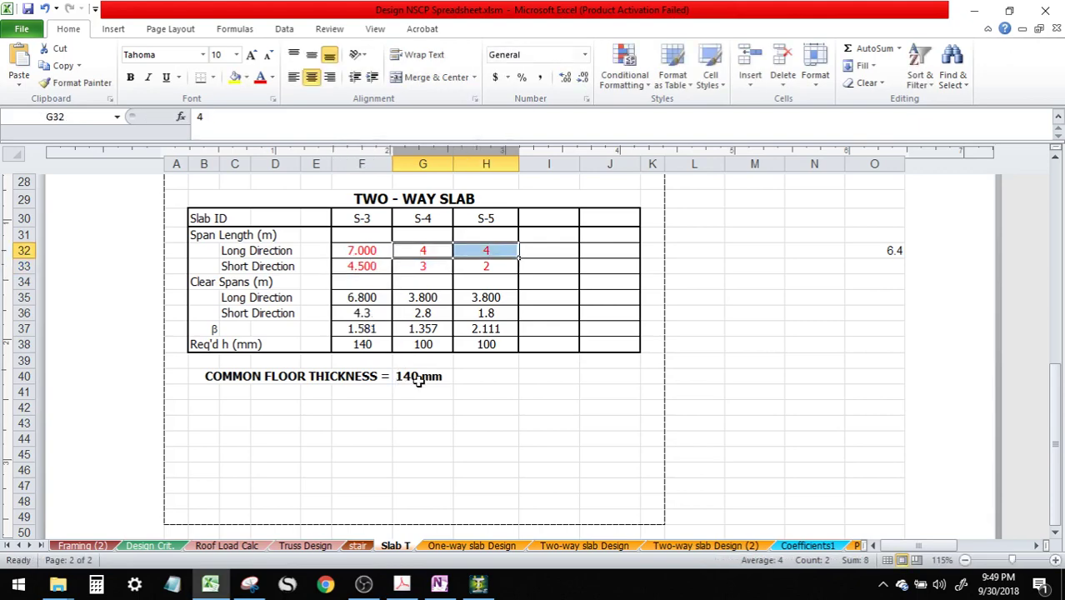
left_click_drag(367, 266, 412, 267)
left_click_drag(369, 252, 486, 251)
left_click(368, 252)
left_click_drag(368, 252, 486, 251)
left_click_drag(362, 252, 405, 260)
left_click_drag(361, 267, 409, 251)
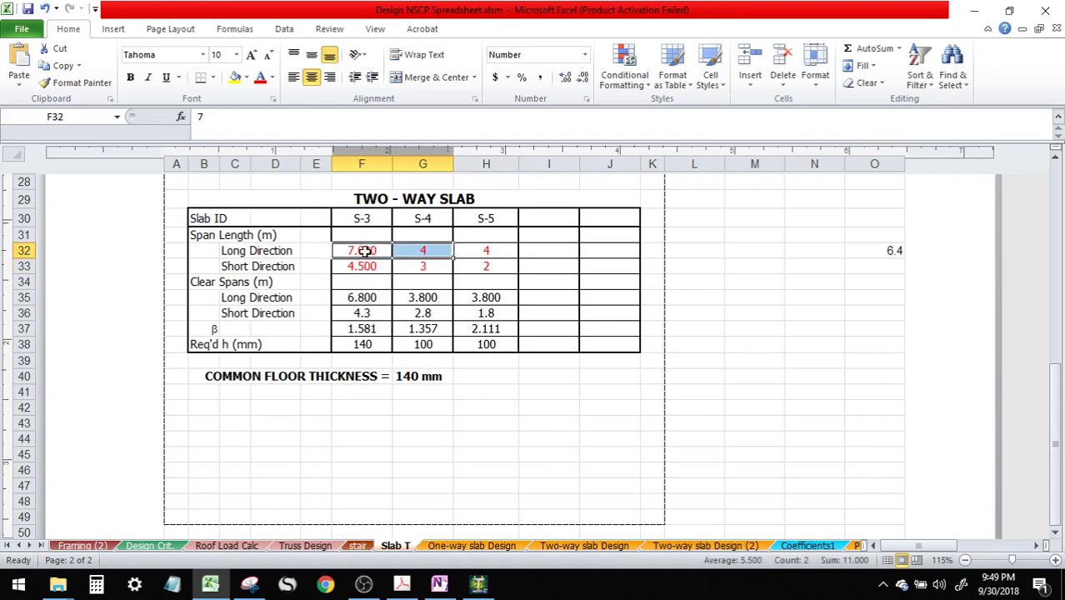
left_click(364, 586)
left_click(363, 586)
left_click_drag(357, 267, 408, 267)
Examine the bays and their dimensions on the structural plans in the design report PDF in Acrobat
left_click(402, 586)
left_click_drag(500, 327, 486, 286)
left_click_drag(550, 411, 489, 356)
scroll(483, 334, "down", 2)
scroll(513, 353, "down", 5)
scroll(516, 275, "up", 1)
scroll(516, 275, "up", 1)
mouse_move(522, 286)
left_mouse_down()
mouse_move(530, 305)
mouse_move(513, 288)
left_mouse_up()
scroll(502, 325, "right", 4)
scroll(658, 354, "left", 4)
scroll(484, 333, "left", 3)
scroll(459, 326, "left", 3)
Back in Excel, set slab S-3's long-direction span to 4 m and recheck the slab thickness on the One-way slab Design sheet
left_click(210, 583)
left_click_drag(370, 251, 423, 251)
type("4")
left_click(377, 266)
key("shift+Right")
key("shift+Right")
left_click_drag(372, 312, 421, 313)
left_click(362, 342)
left_click(460, 545)
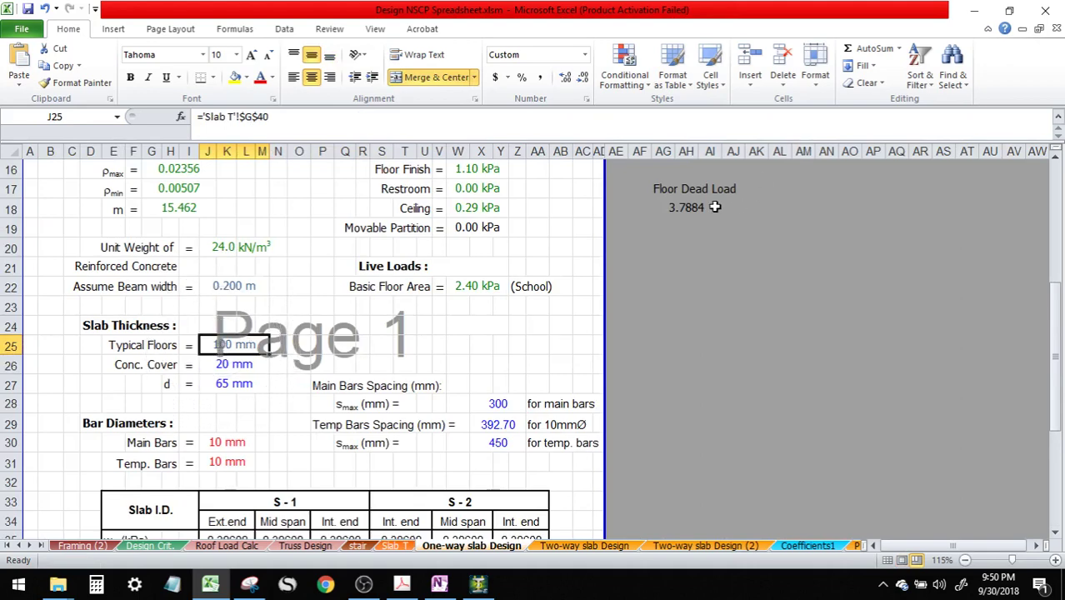
Review the maximum main bar spacing, the temperature bar spacing and its maximum on the One-way slab Design sheet
scroll(410, 366, "down", 3)
scroll(526, 271, "up", 2)
scroll(526, 272, "down", 1)
left_click(498, 288)
left_click(508, 309)
left_click(497, 286)
left_click(505, 306)
left_click(500, 286)
left_click(502, 307)
left_click(502, 325)
left_click(499, 286)
left_click(503, 306)
left_click(499, 287)
left_click(503, 307)
left_click(501, 325)
left_click(503, 306)
left_click(500, 287)
Review the main and temperature bar diameters and the S-1 exterior end moment
scroll(492, 321, "down", 2)
left_click(215, 208)
left_click(218, 229)
left_click(215, 208)
left_click(217, 230)
left_click(251, 364)
scroll(360, 364, "up", 4)
scroll(364, 359, "down", 4)
Widen column L in the S-1 exterior end part of the slab design table
left_click(236, 347)
left_click(243, 370)
left_click_drag(255, 150, 285, 150)
left_click_drag(258, 373, 284, 353)
Set the span length L to 3 m for the S-1 exterior end and mid span and the first S-2 interior end
left_click(249, 350)
type("3")
key("Tab")
type("3")
left_click(437, 342)
type("3")
left_click(501, 346)
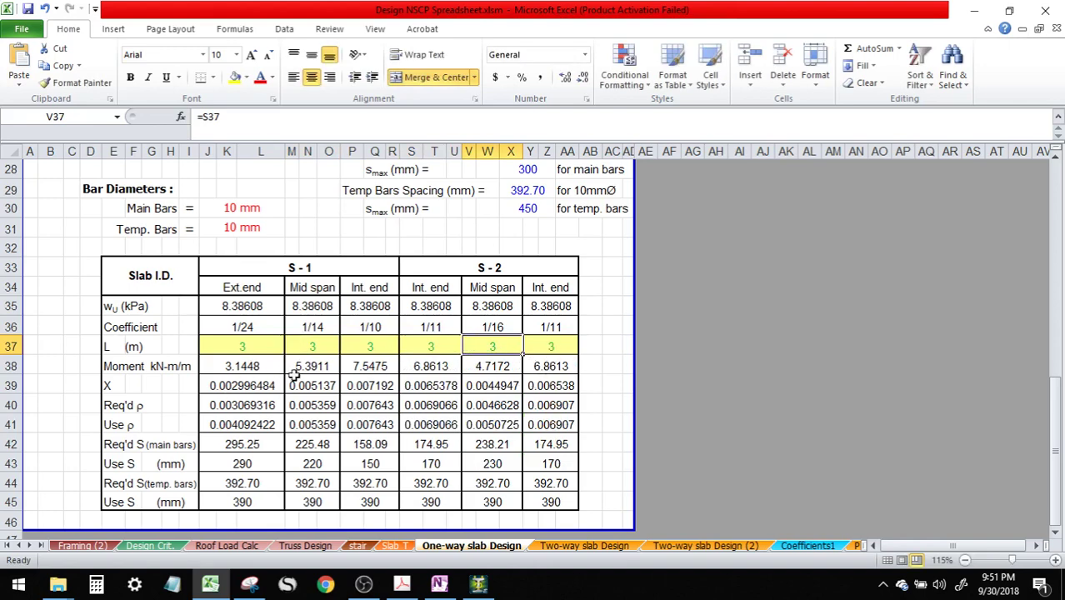
Check the temperature bar spacing to use at every section of slabs S-1 and S-2
scroll(400, 360, "down", 2)
left_click(242, 386)
left_click(297, 387)
left_click(356, 386)
left_click(423, 383)
left_click(490, 384)
left_click(550, 384)
Check the main bar spacing to use across slabs S-1 and S-2, and review the sheet up to the design constants
scroll(510, 392, "up", 1)
left_click(253, 405)
left_click(314, 405)
left_click(365, 403)
left_click(433, 405)
left_click(482, 405)
scroll(464, 415, "up", 6)
scroll(463, 415, "down", 6)
scroll(463, 415, "up", 7)
scroll(463, 415, "up", 3)
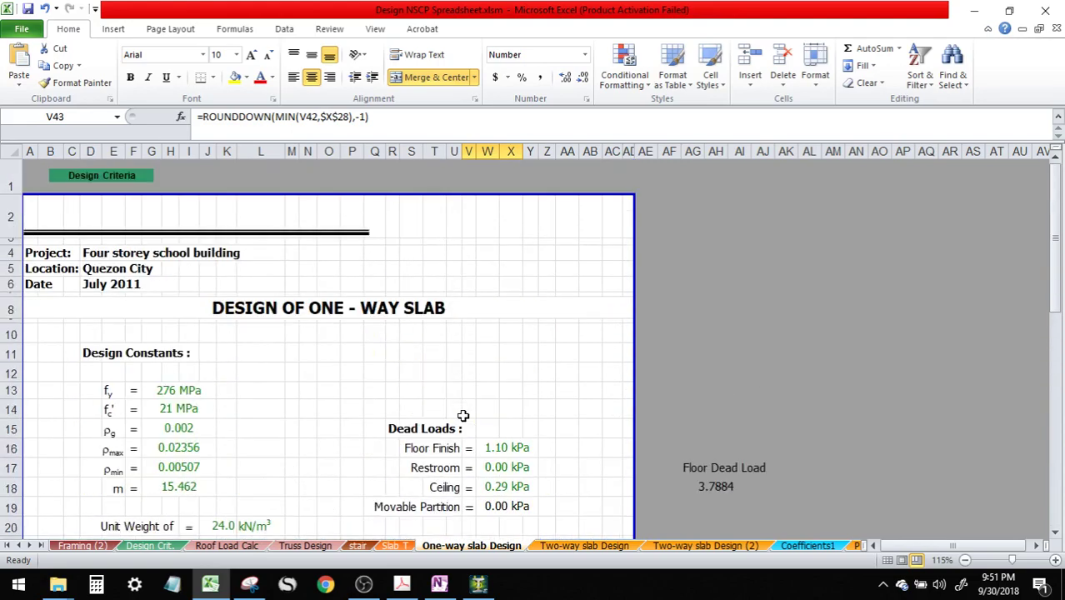